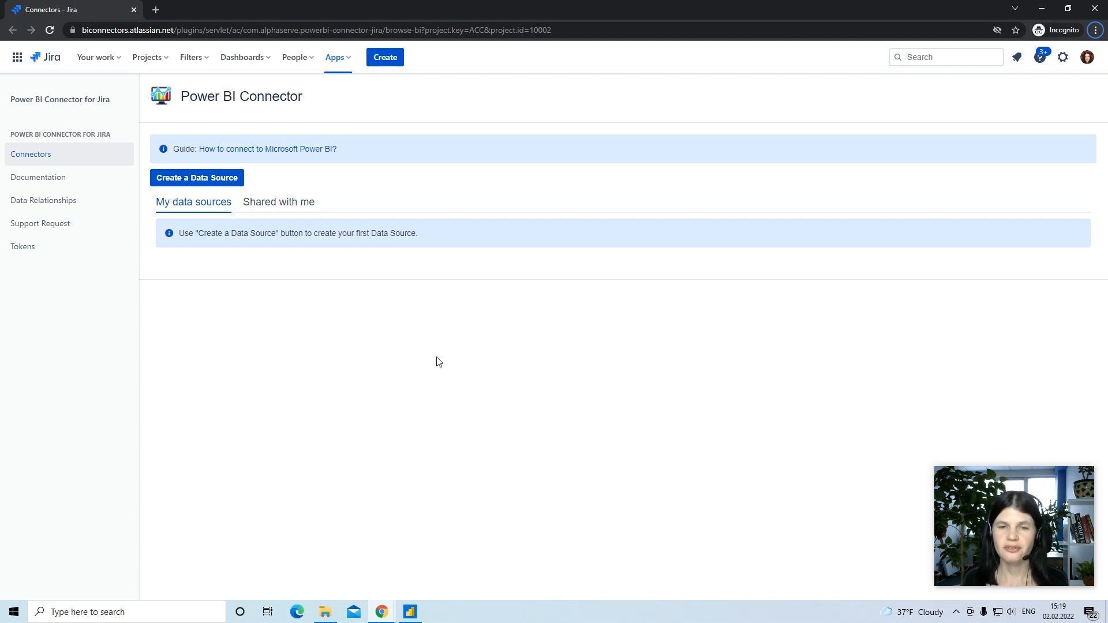
Create a new Power BI data source named "Jira Data" and include all of the Issues fields.
left_click(343, 62)
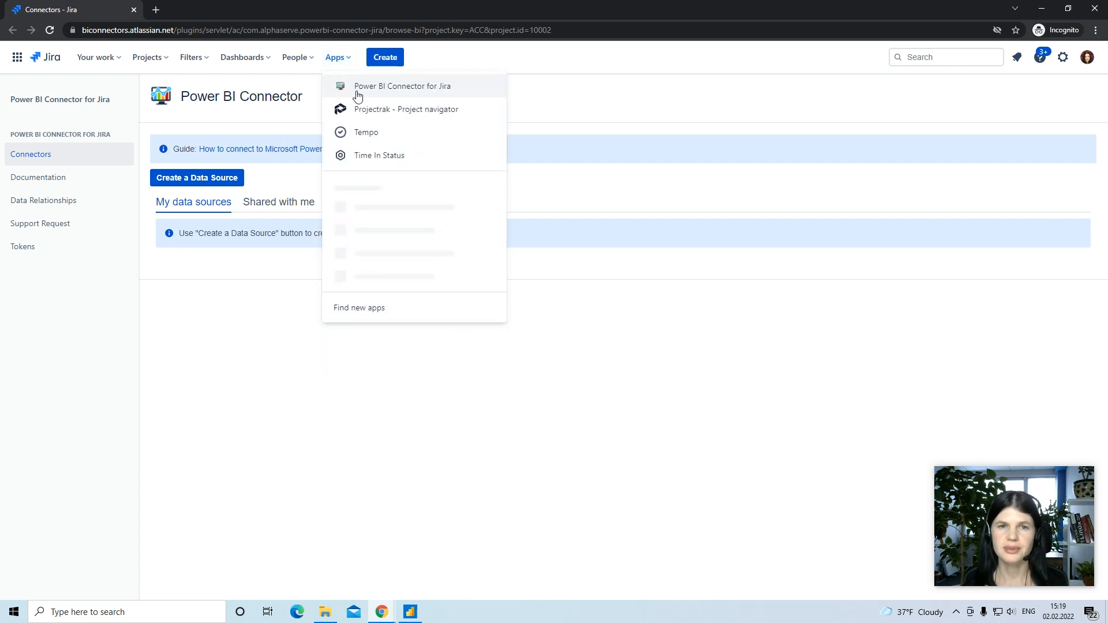
left_click(257, 253)
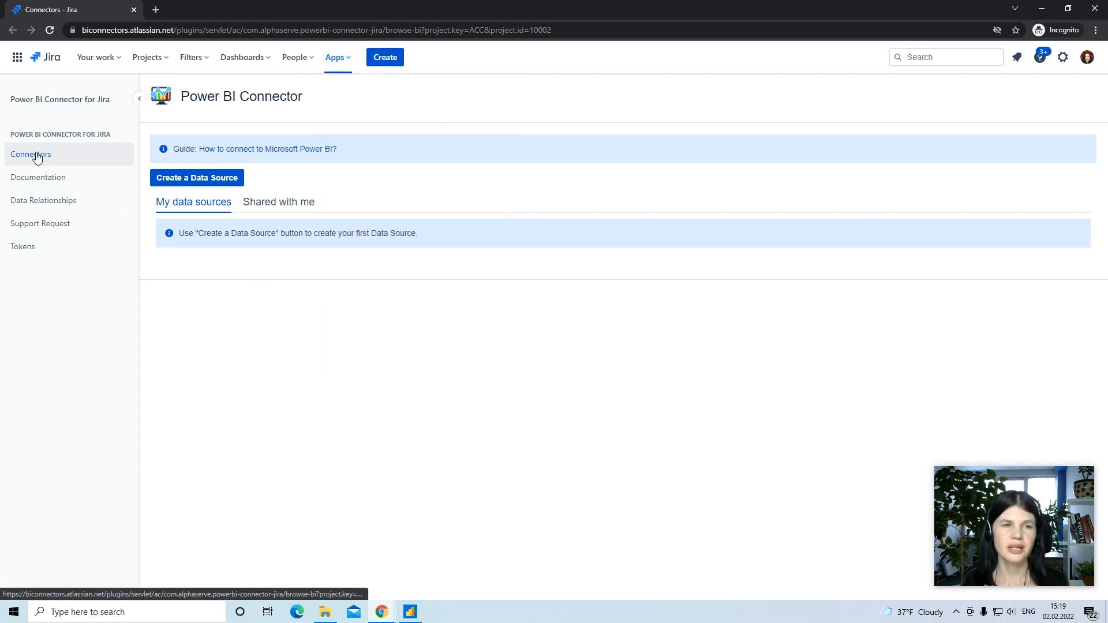
left_click(199, 180)
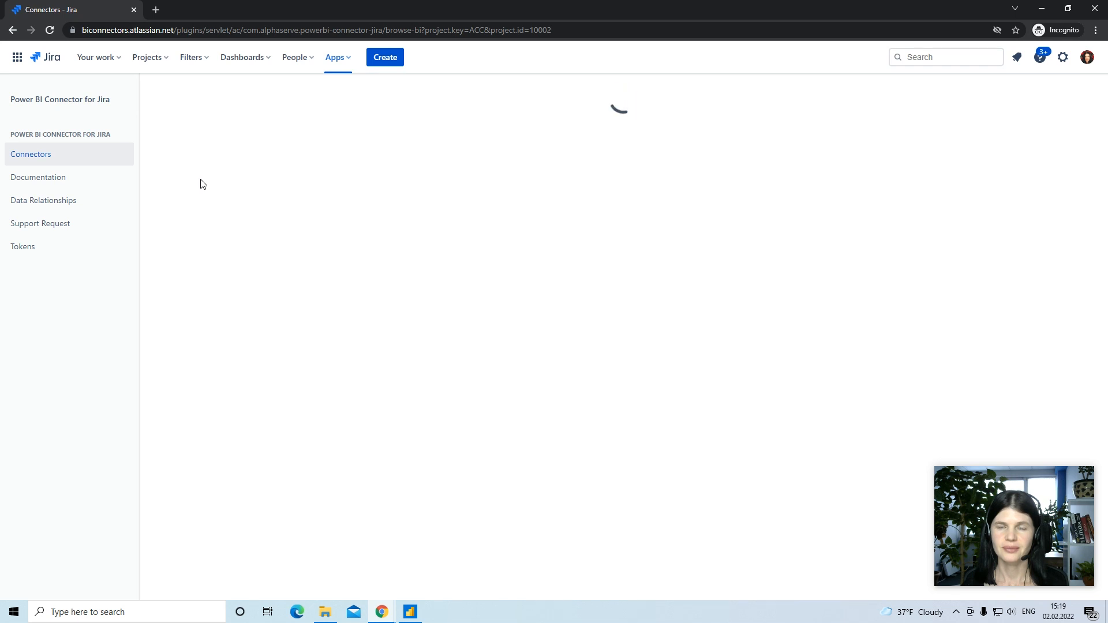
left_click(296, 126)
type("Jira Data")
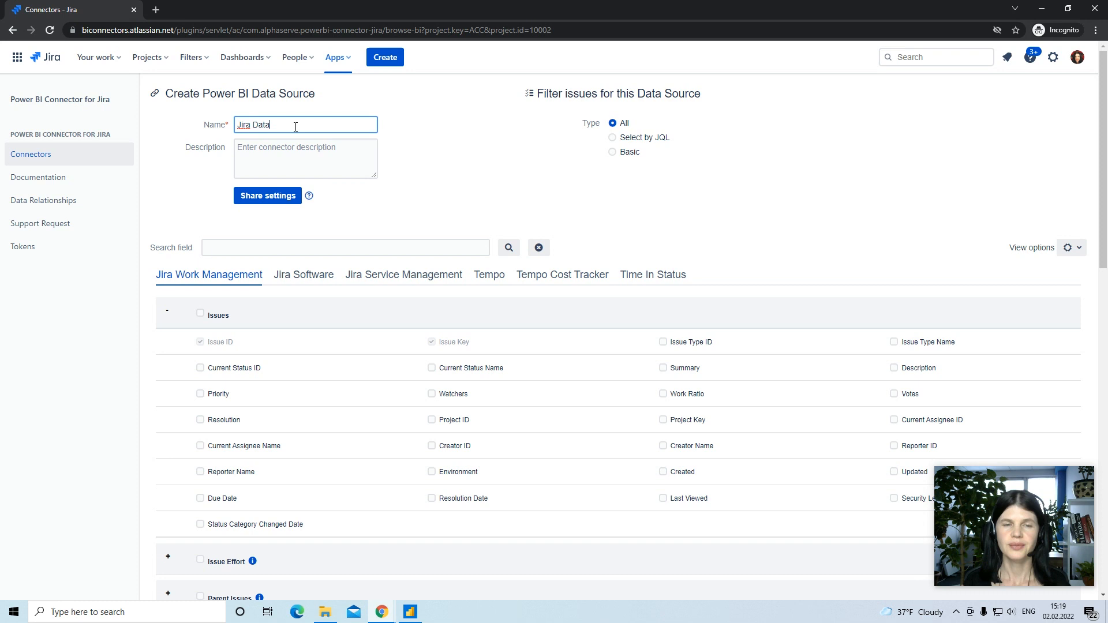
left_click(200, 314)
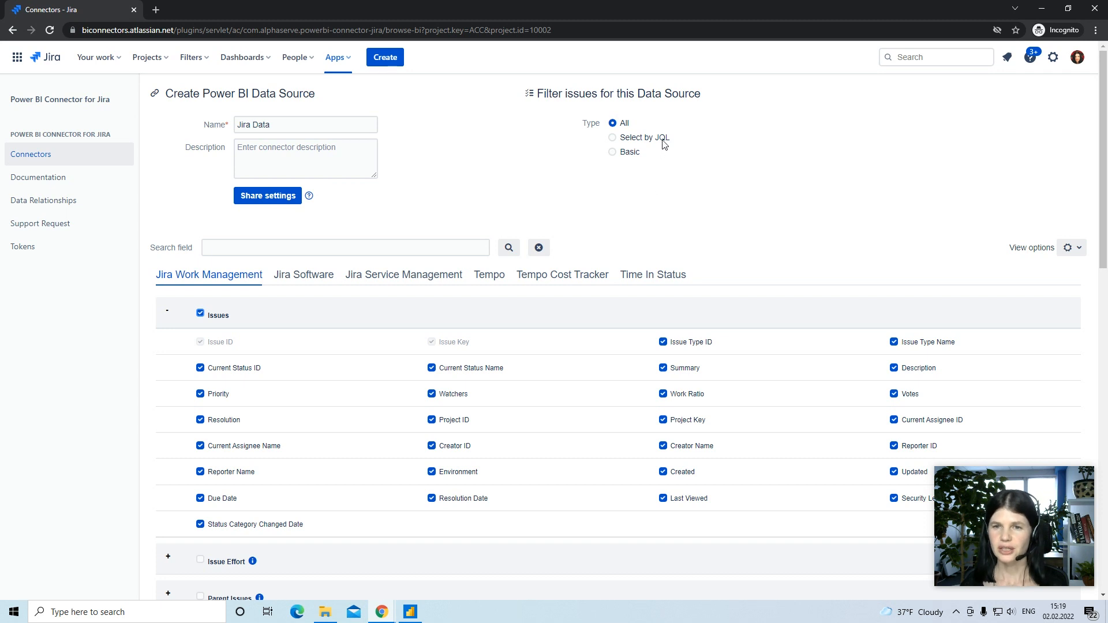
Apply a Basic issue filter for the project (ACW) - Accessible Wind and save the data source.
left_click(612, 151)
left_click(632, 176)
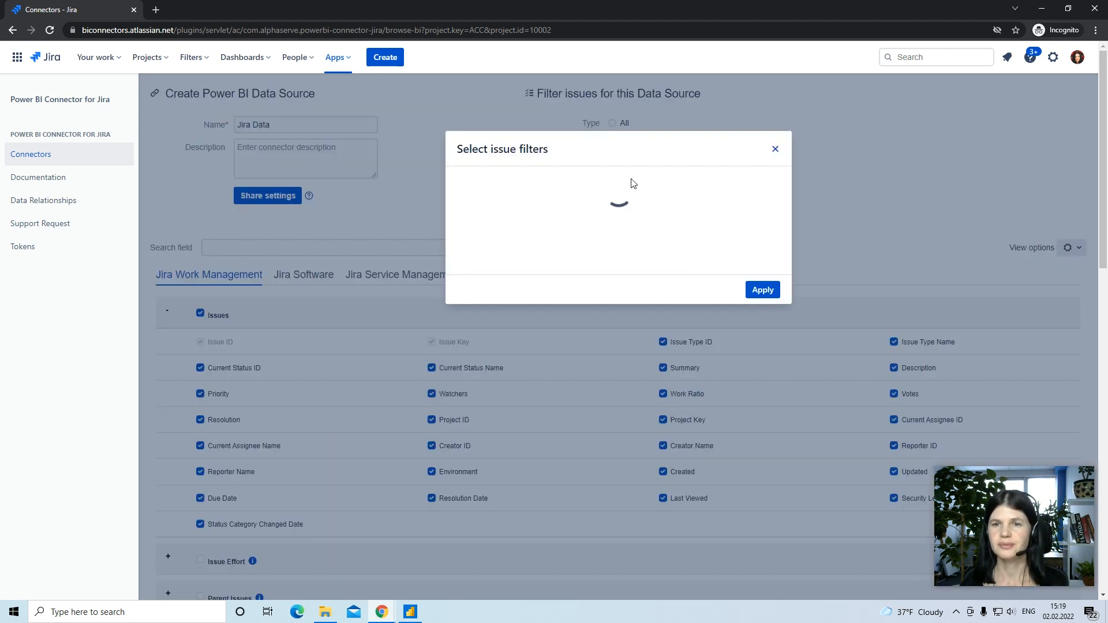
left_click(628, 189)
left_click(600, 230)
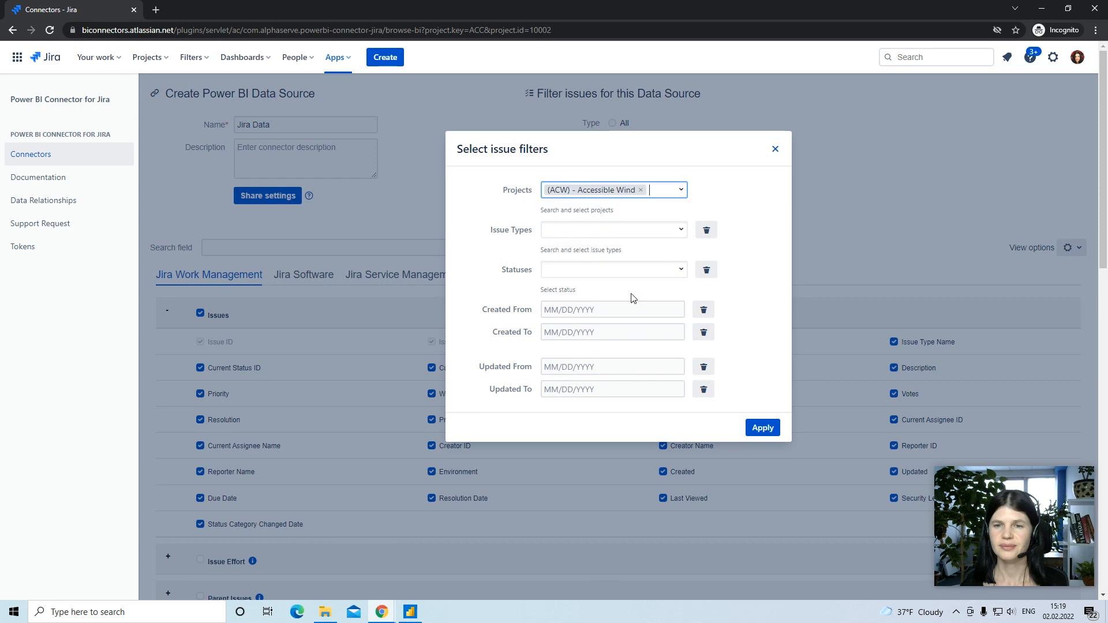
left_click(750, 427)
scroll(326, 448, "down", 15)
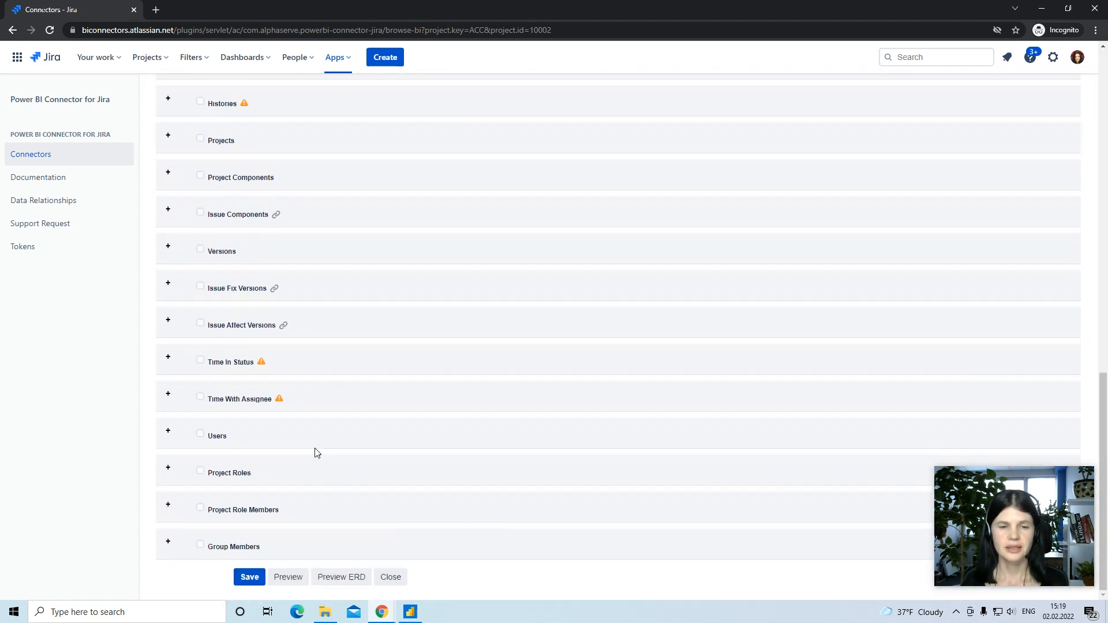
left_click(250, 577)
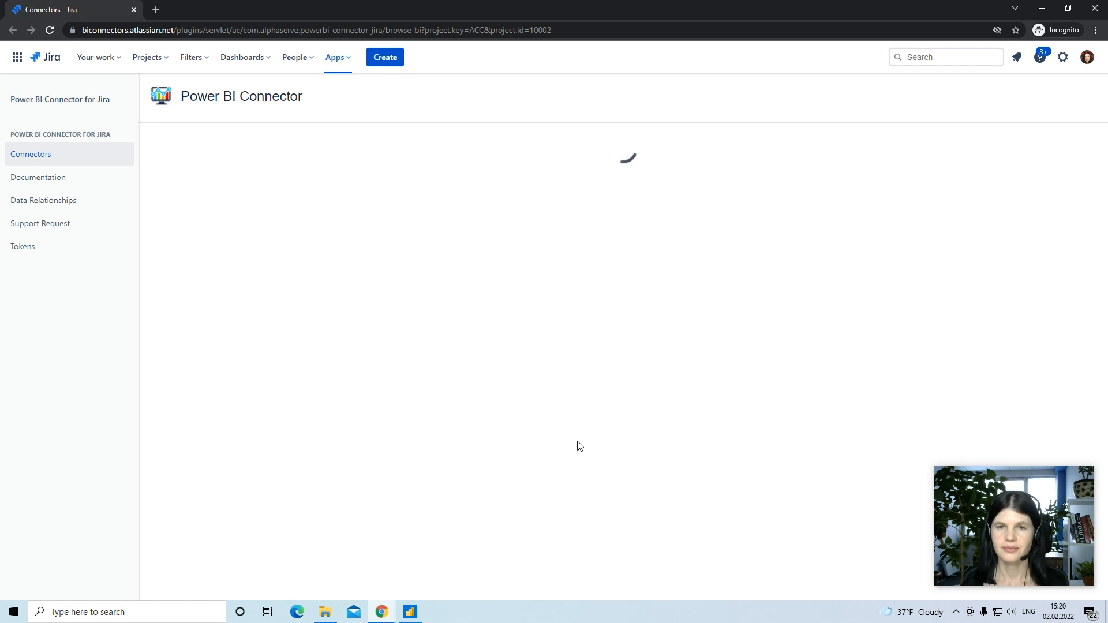
Copy the Jira Data source URL, switch to Power BI Desktop and connect to it as an OData feed.
left_click(1004, 269)
left_click(411, 613)
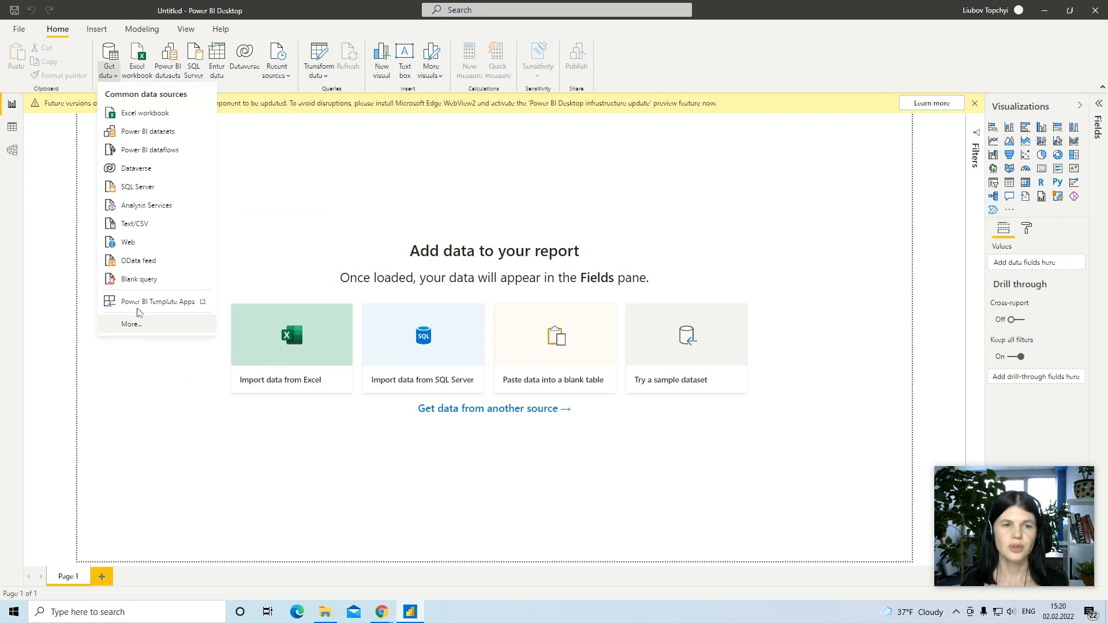
left_click(148, 261)
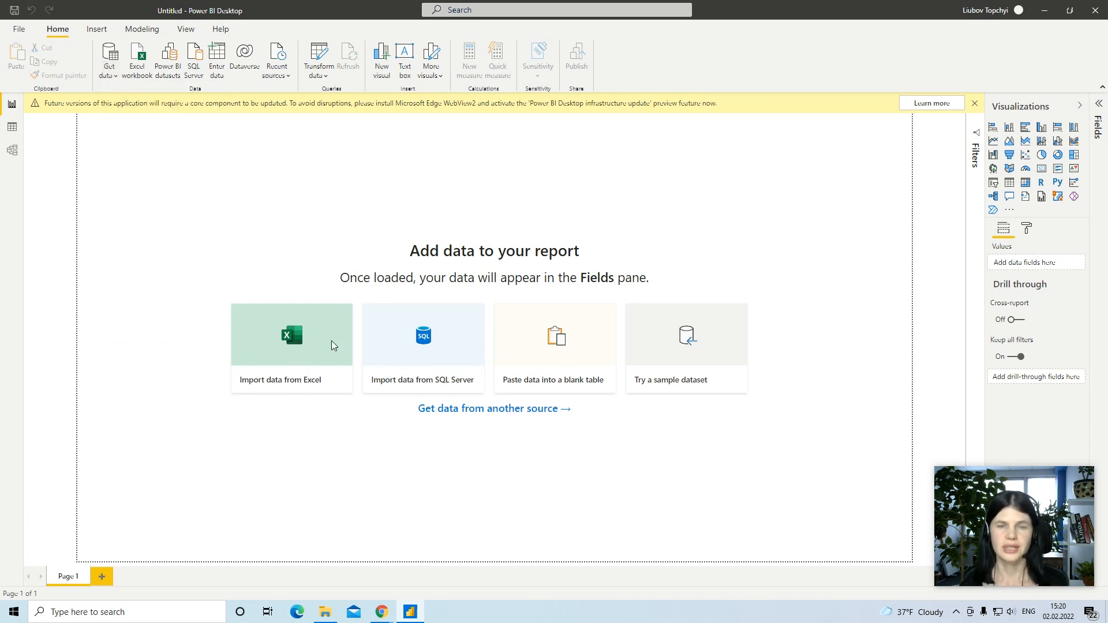
key("ctrl+v")
left_click(680, 340)
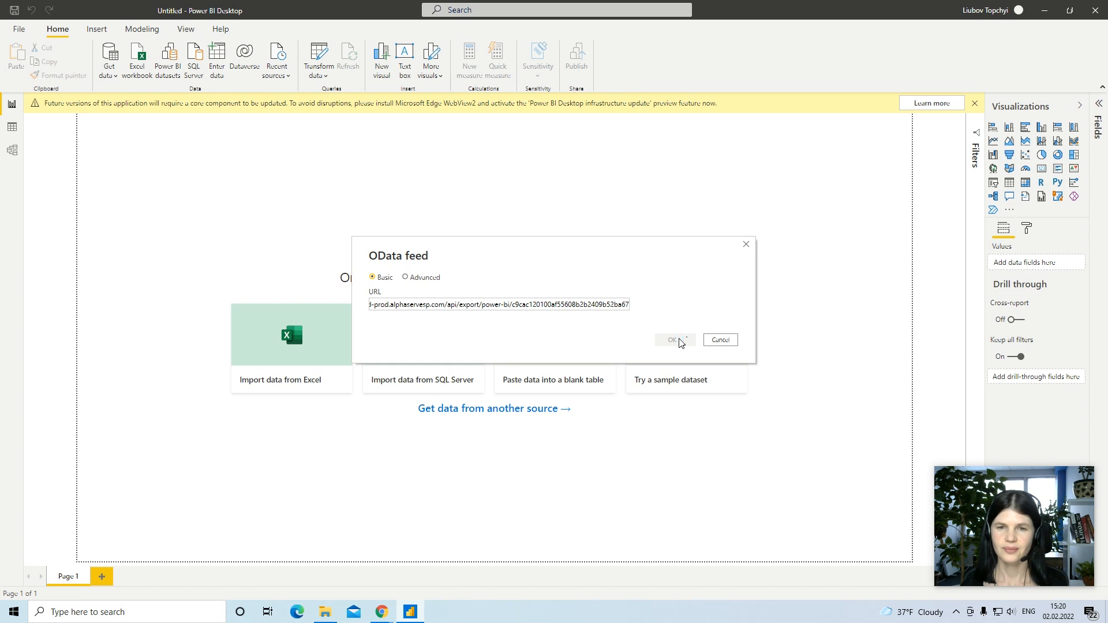
key("alt+Tab")
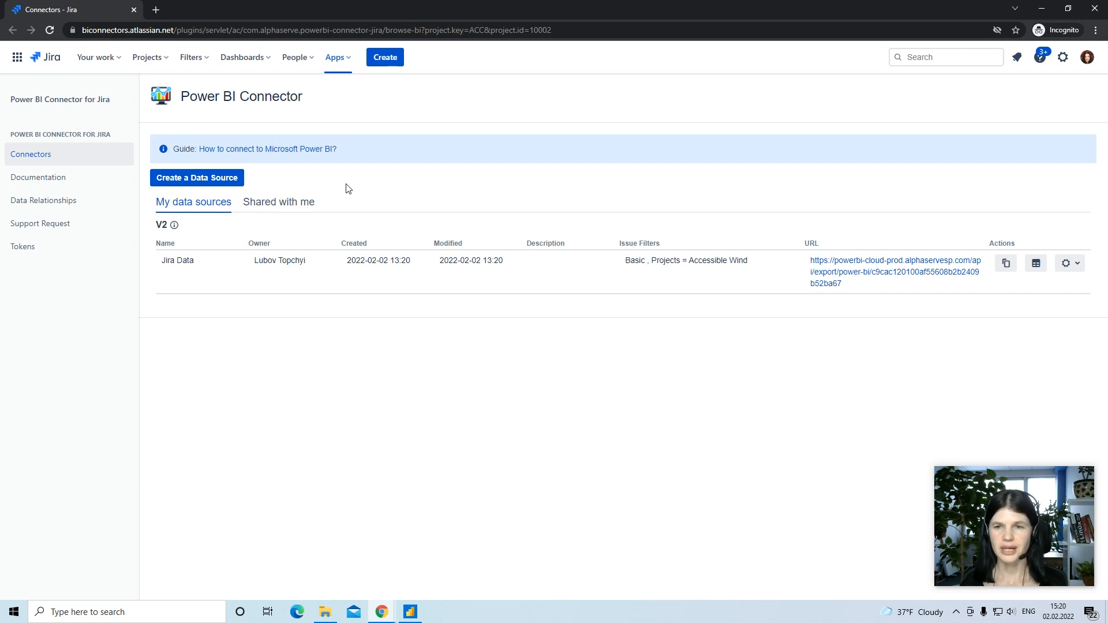
key("alt+Tab")
key("Escape")
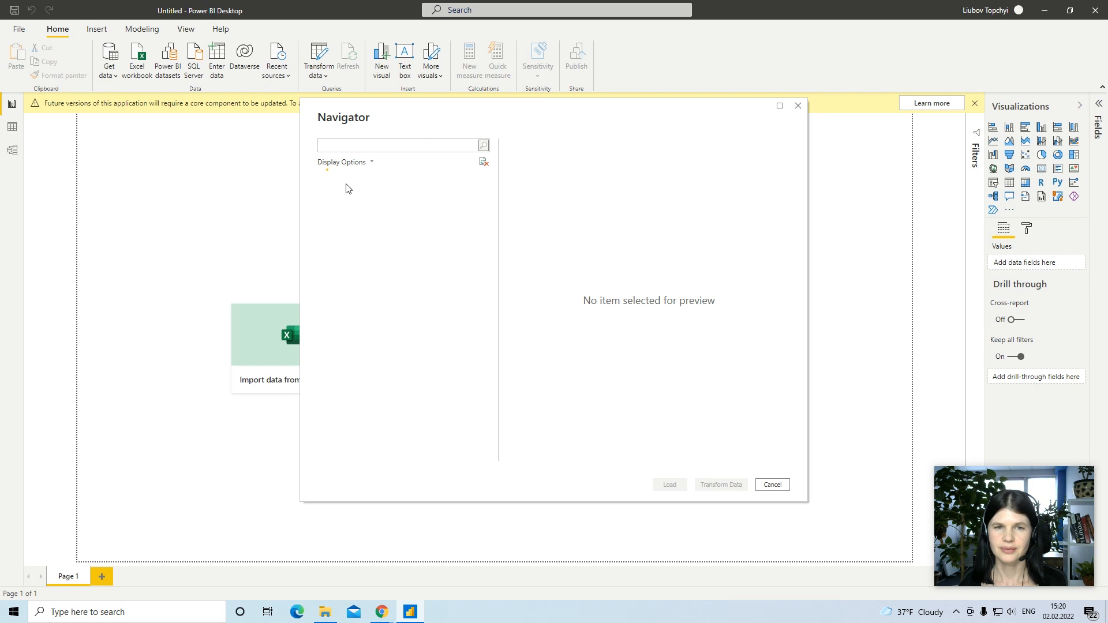
Choose the Issues table from the OData feed and load it into the report.
left_click(335, 194)
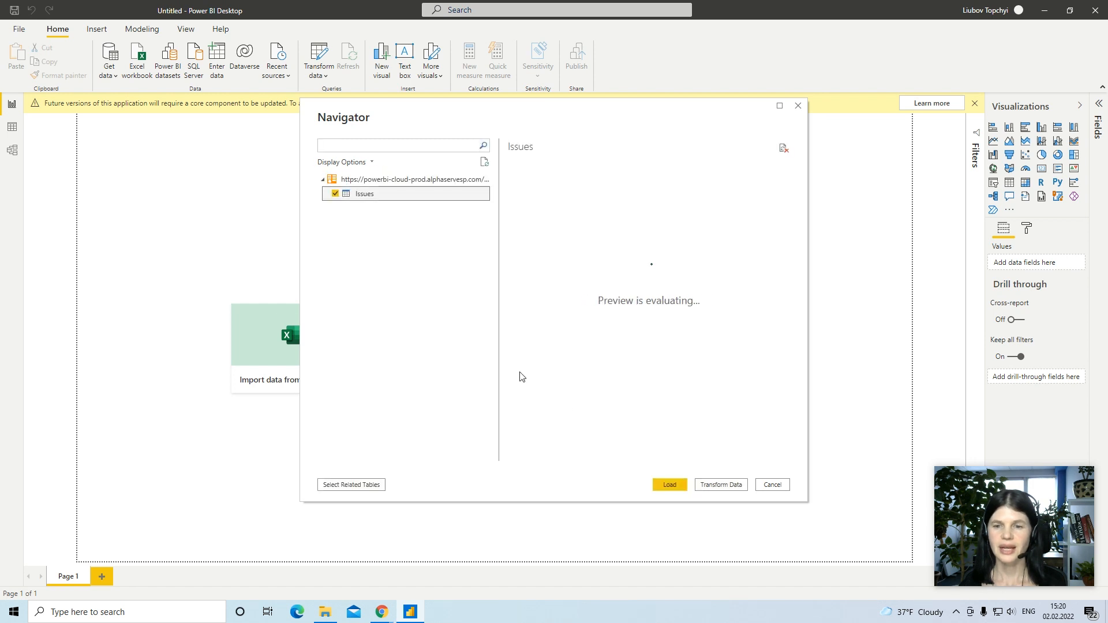
left_click(663, 487)
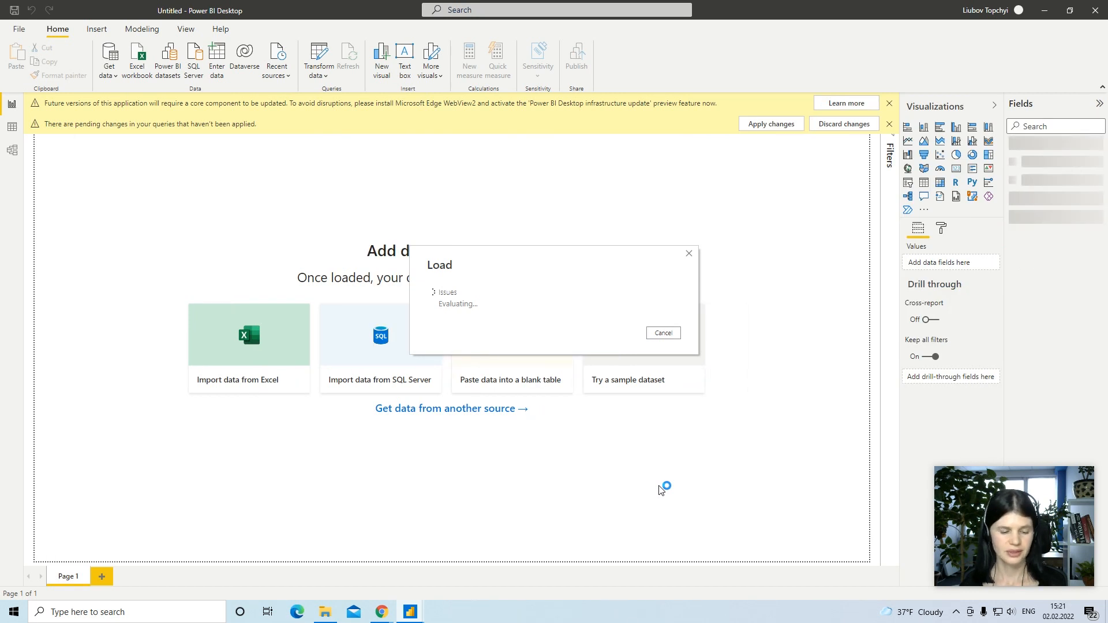
Switch to the Jira connector page in the browser and show the actions available for the Jira Data source.
key("alt+Tab")
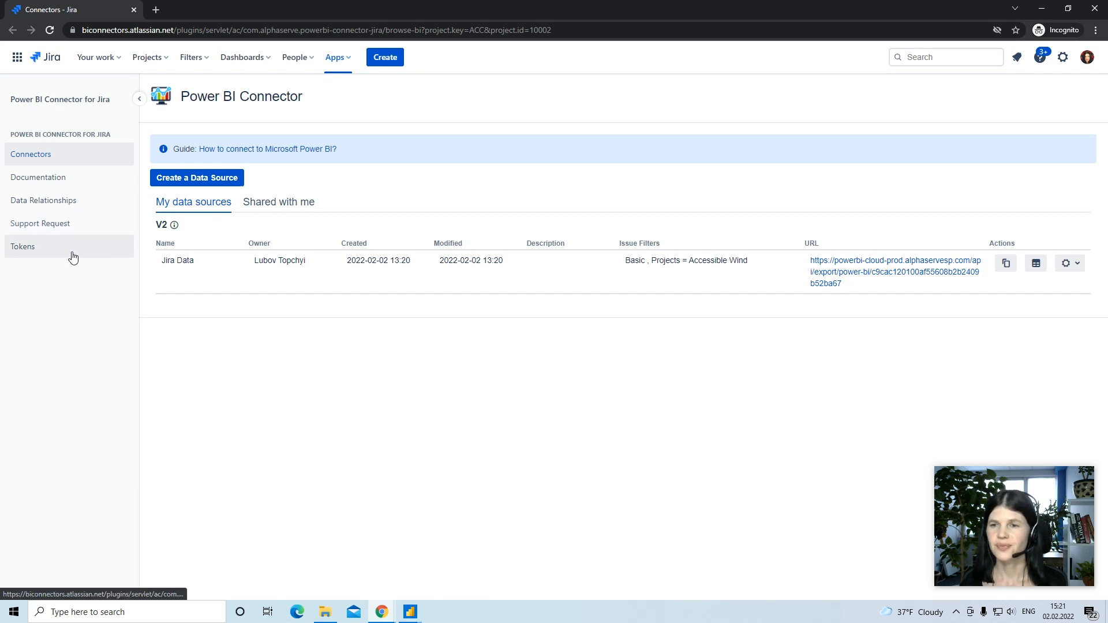
left_click(1068, 268)
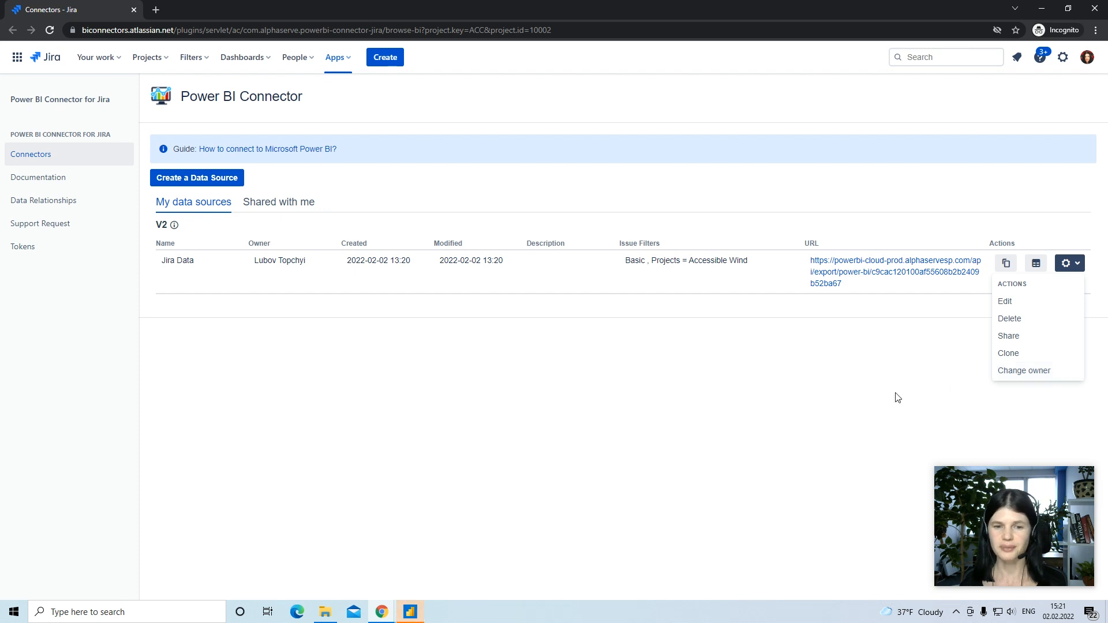
Switch to Power BI Desktop and view the rows of the loaded Issues table.
left_click(416, 617)
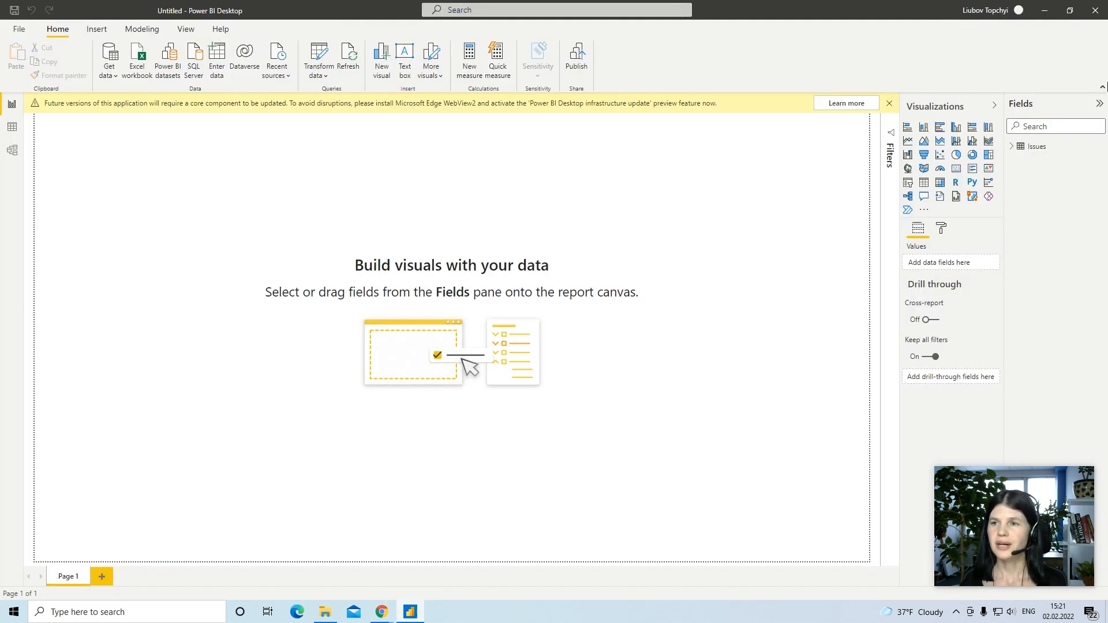
left_click(1045, 149)
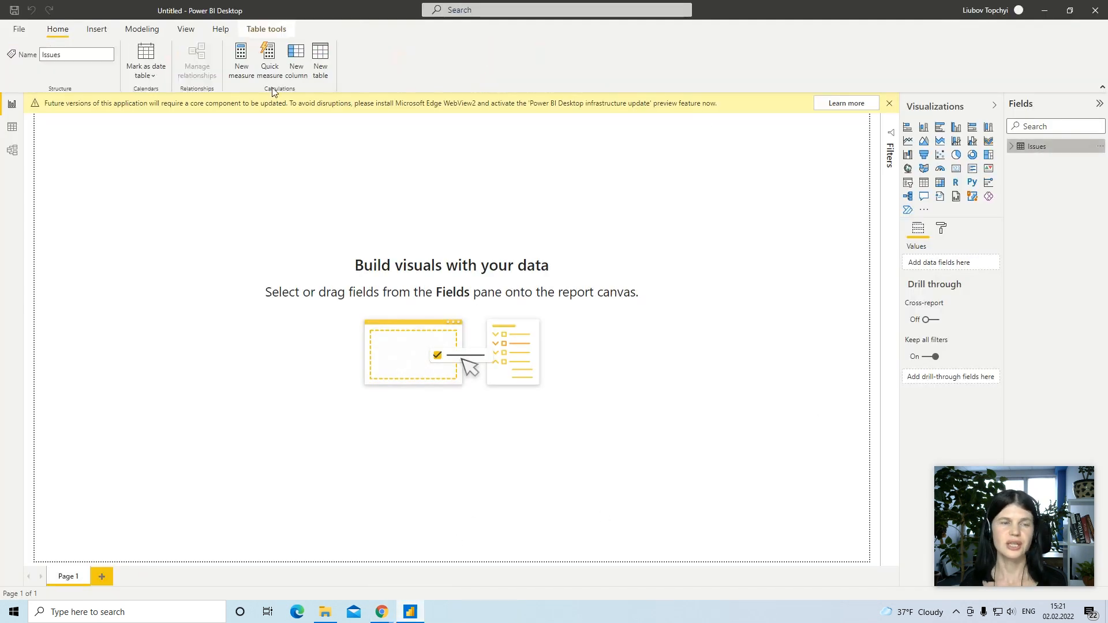
left_click(12, 128)
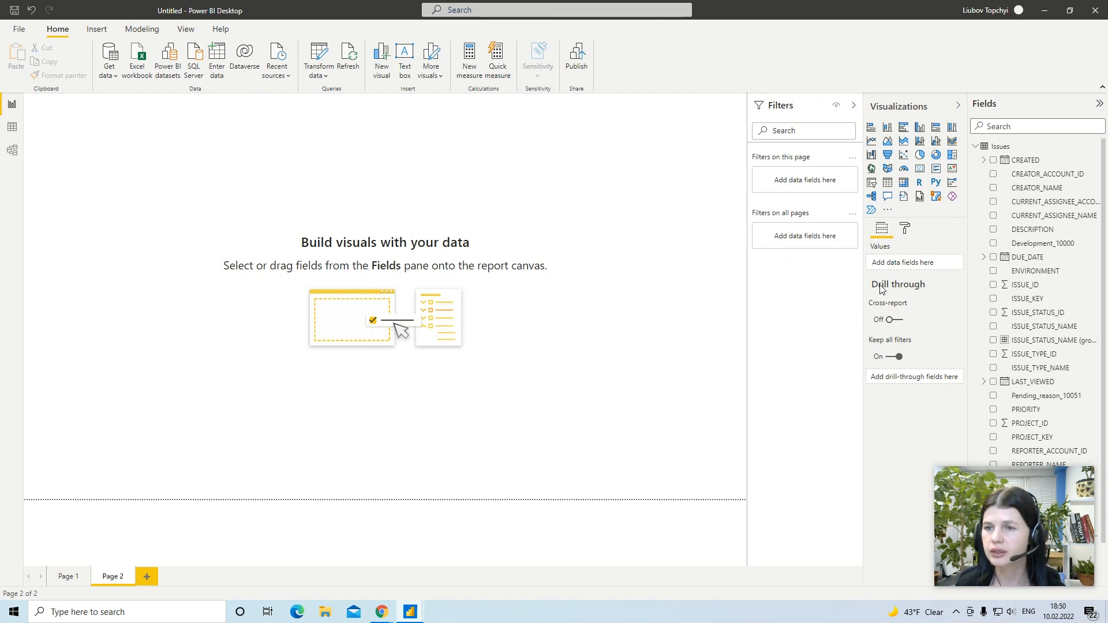
Add a pie chart with PROJECT_KEY as legend, ISSUE_STATUS_NAME as details and the count of ISSUE_KEY as values, and enlarge it.
left_click(920, 155)
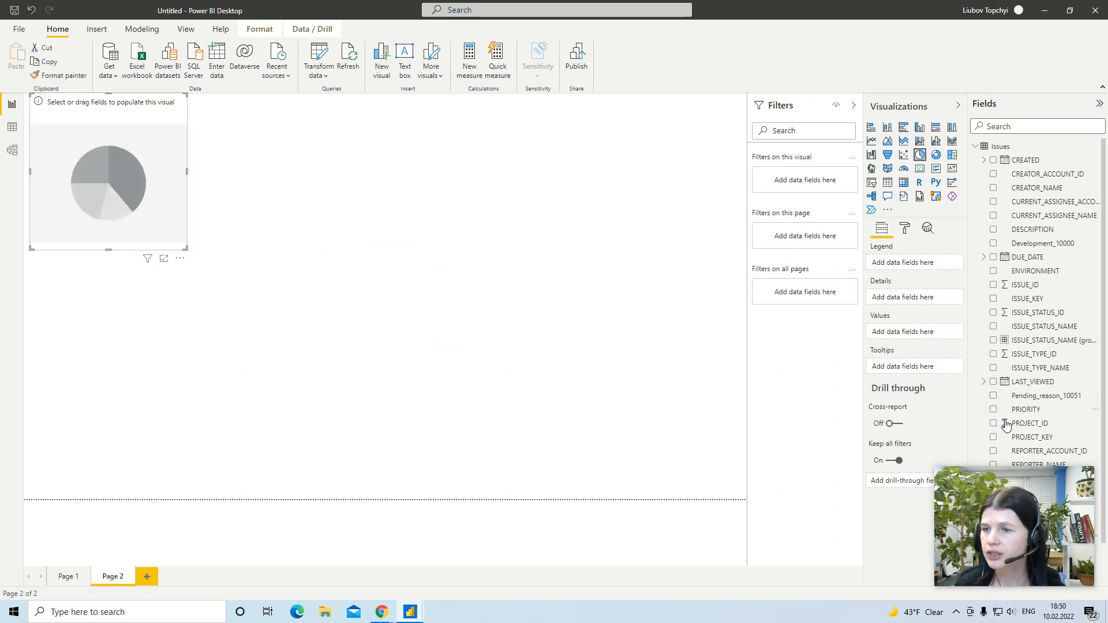
left_click_drag(1044, 441, 922, 264)
left_click_drag(1035, 298, 918, 340)
left_click_drag(1048, 328, 924, 307)
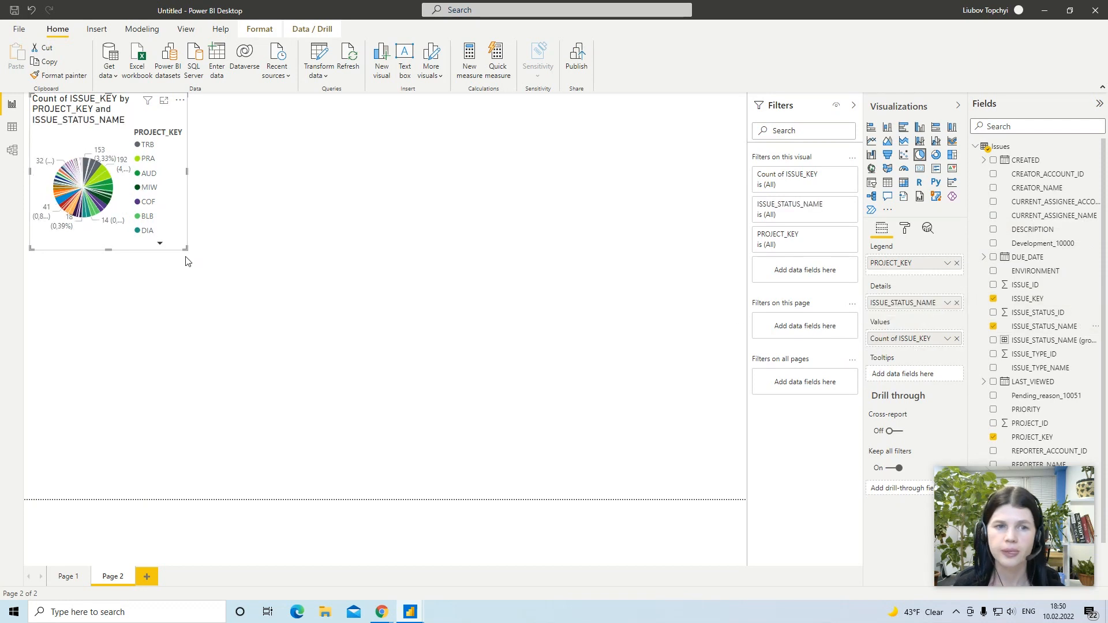
left_click_drag(189, 253, 315, 406)
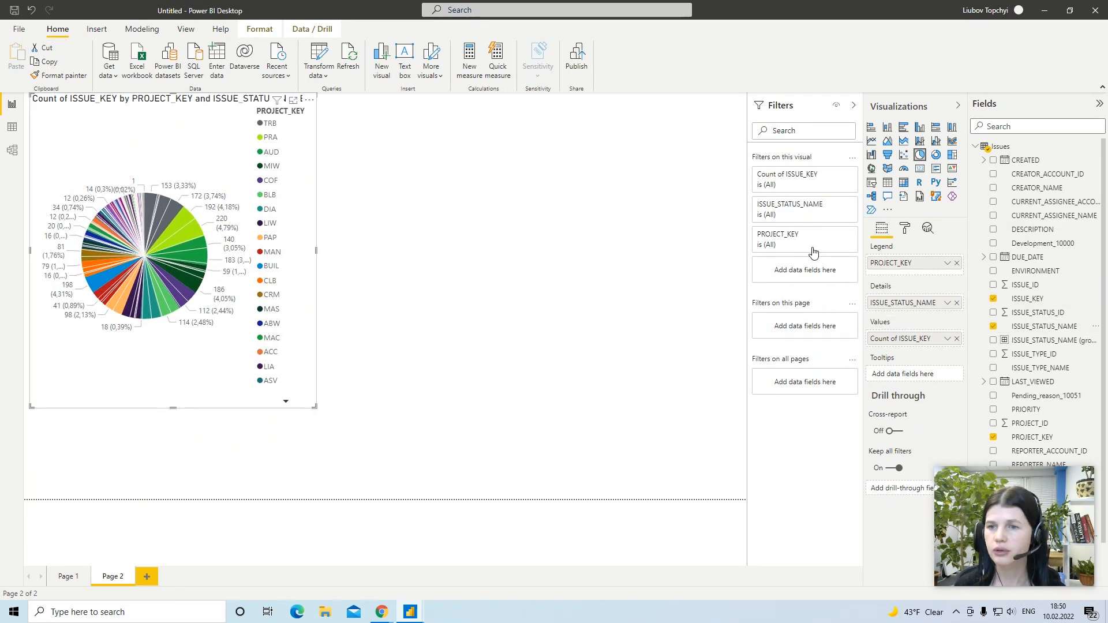
Filter the pie chart's PROJECT_KEY to ABW, ACC, ALA, ASV and AUD.
left_click(831, 256)
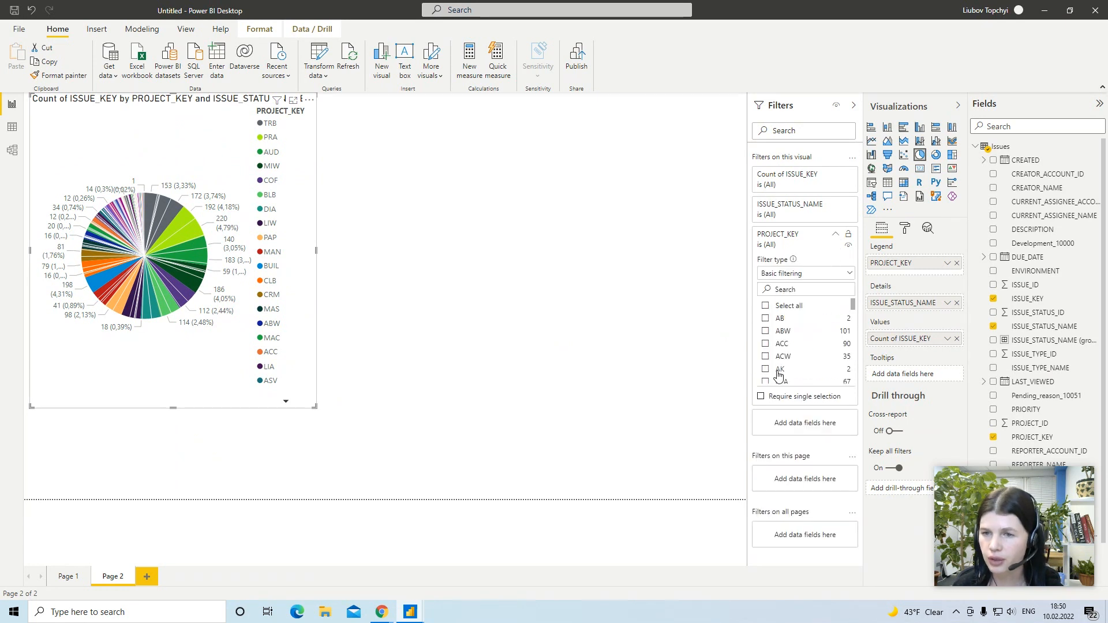
left_click(766, 331)
left_click(765, 344)
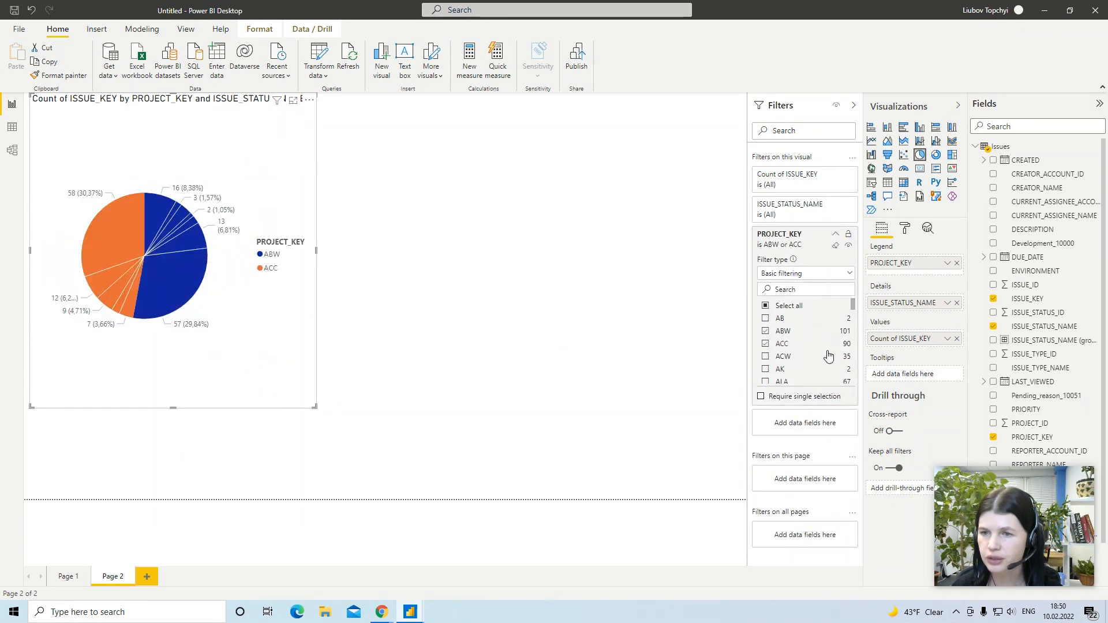
scroll(828, 353, "down", 2)
left_click(766, 324)
left_click(766, 362)
left_click(765, 374)
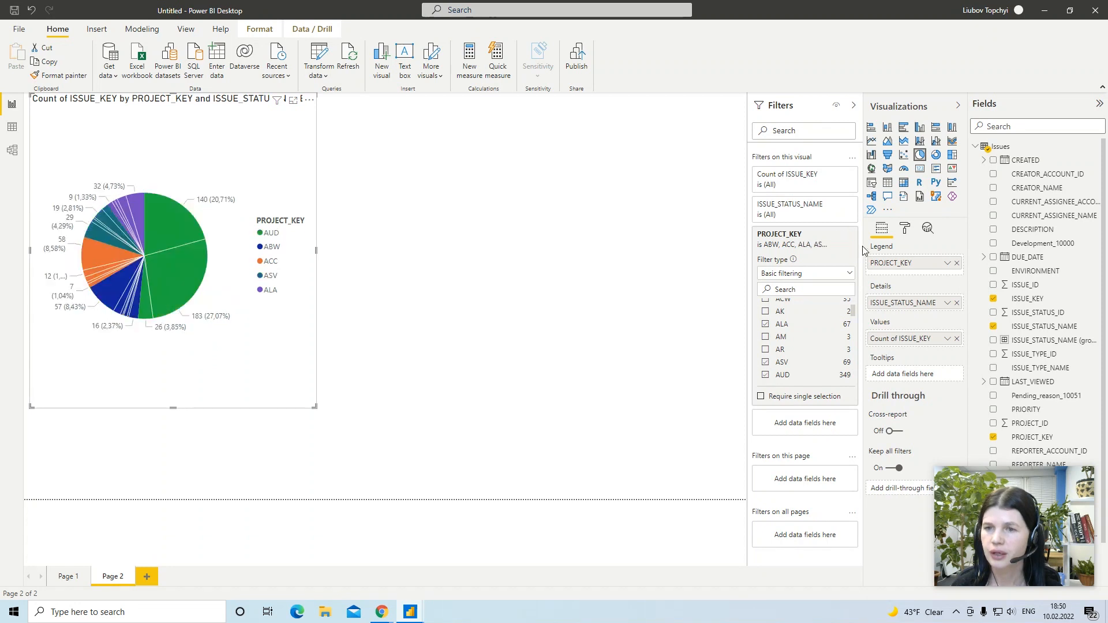
Filter the chart's ISSUE_STATUS_NAME to in dev, In Progress and in qa, and convert it to a clustered column chart.
left_click(835, 205)
left_click(766, 301)
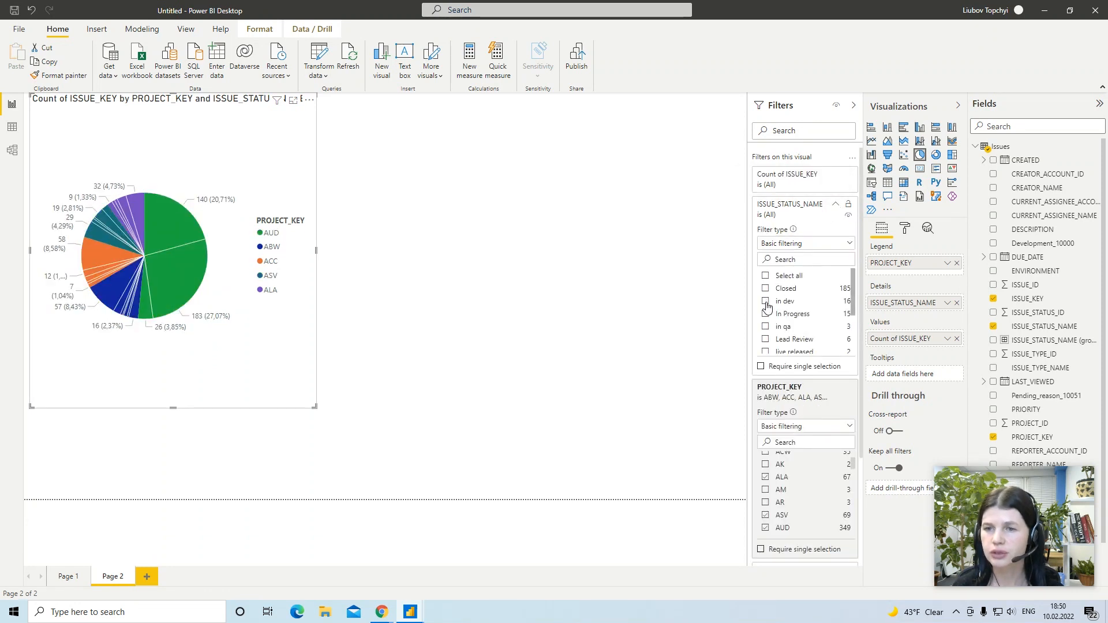
left_click(766, 313)
left_click(765, 326)
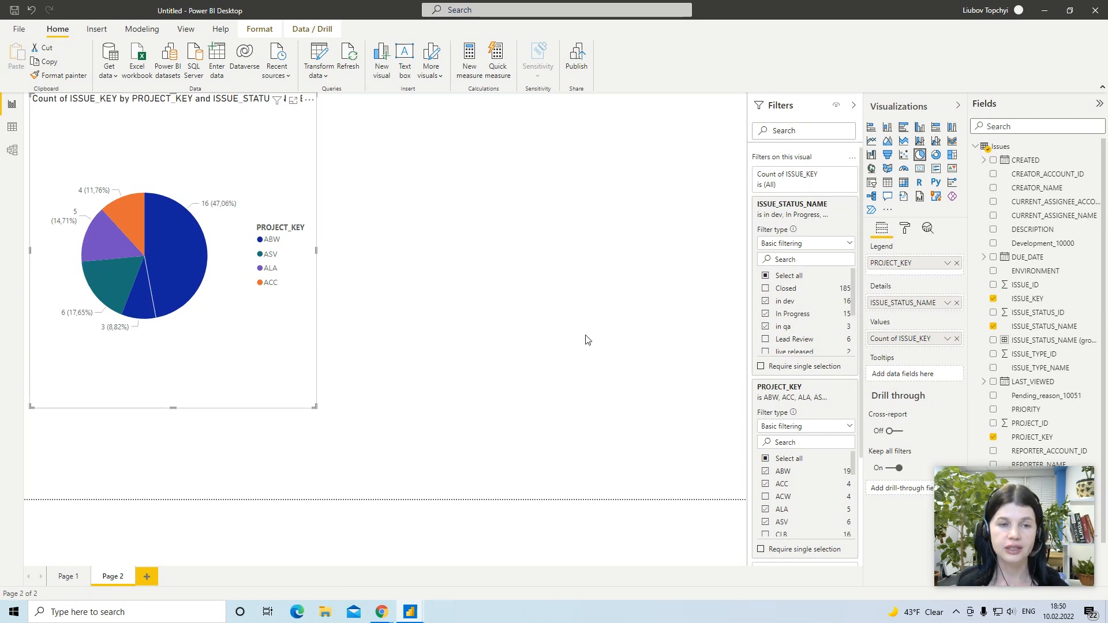
left_click(887, 127)
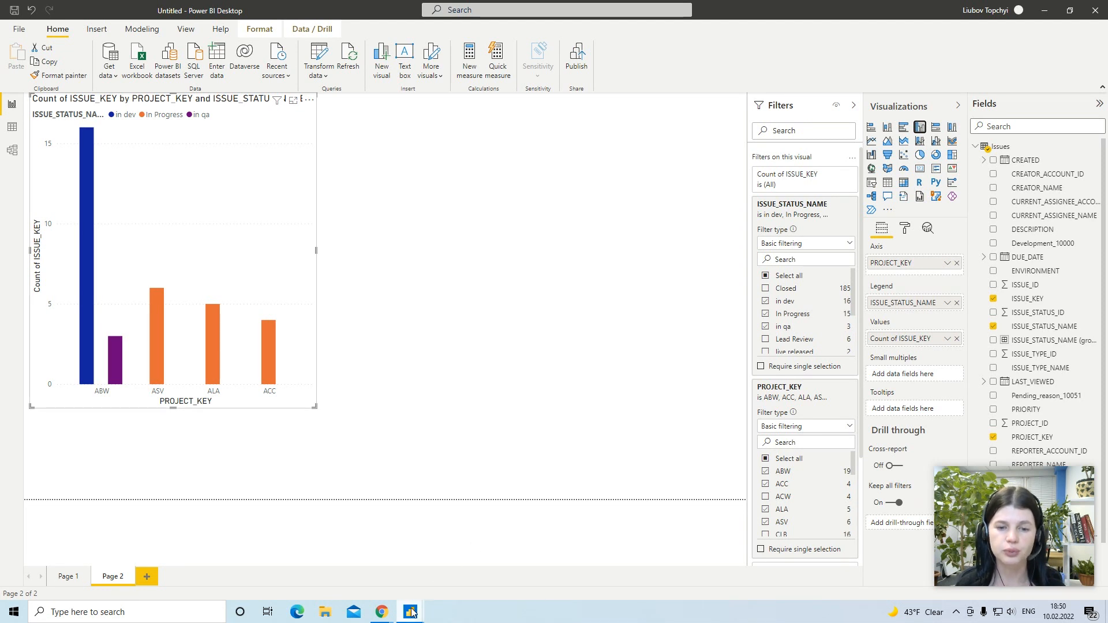
Look through the open Jira Project Dashboard, Jira Sprint Dashboard and Jira Sprint Time Report files.
mouse_move(411, 611)
left_click(491, 534)
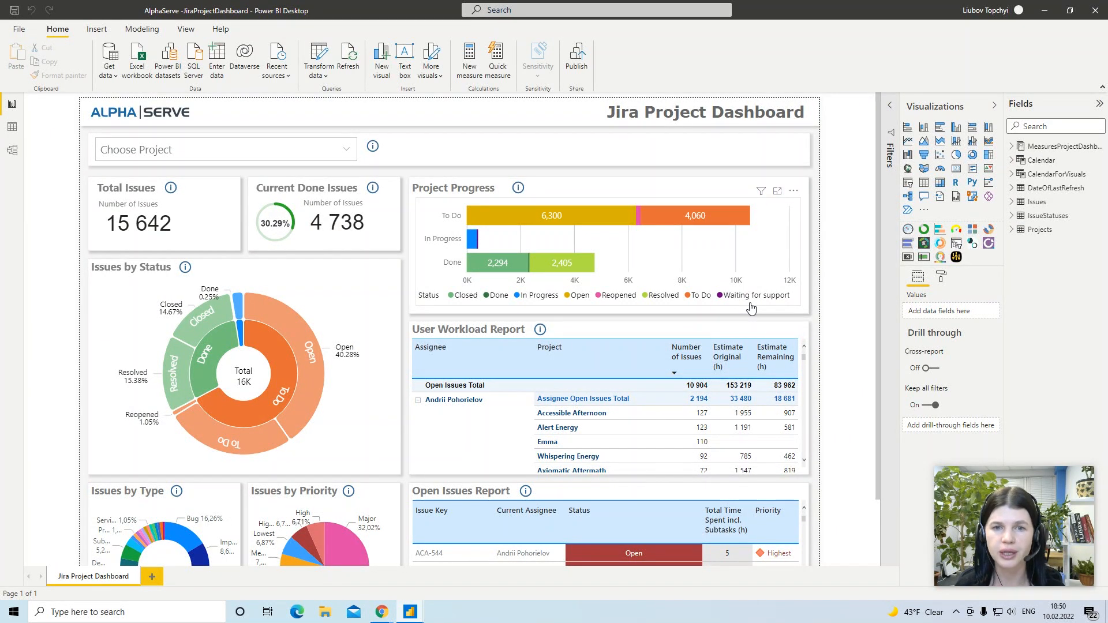
mouse_move(422, 616)
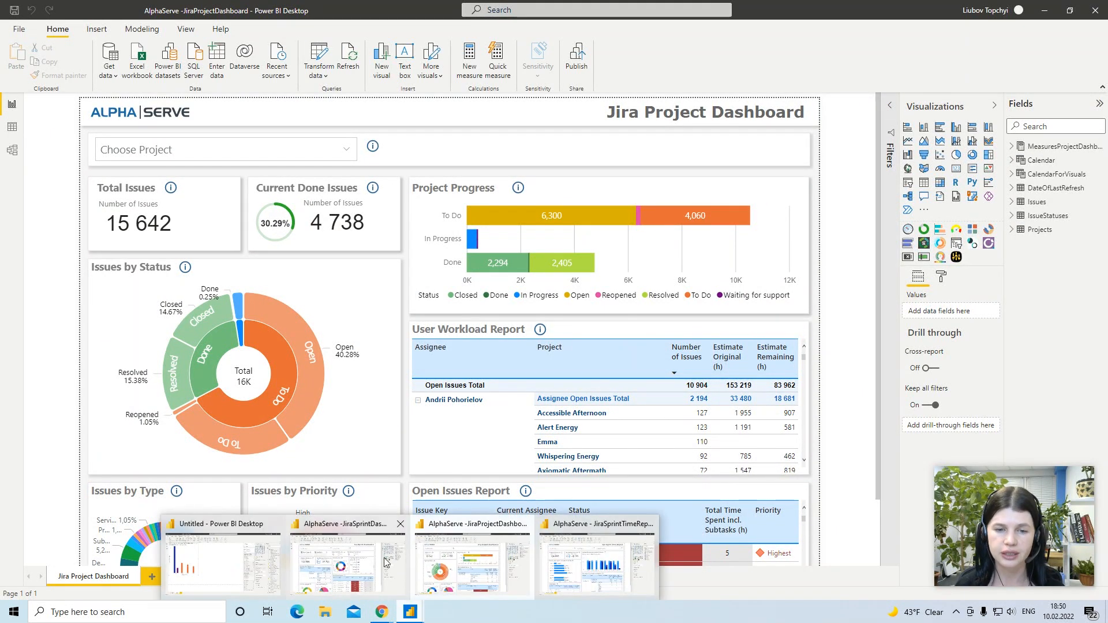
left_click(381, 562)
scroll(680, 416, "down", 3)
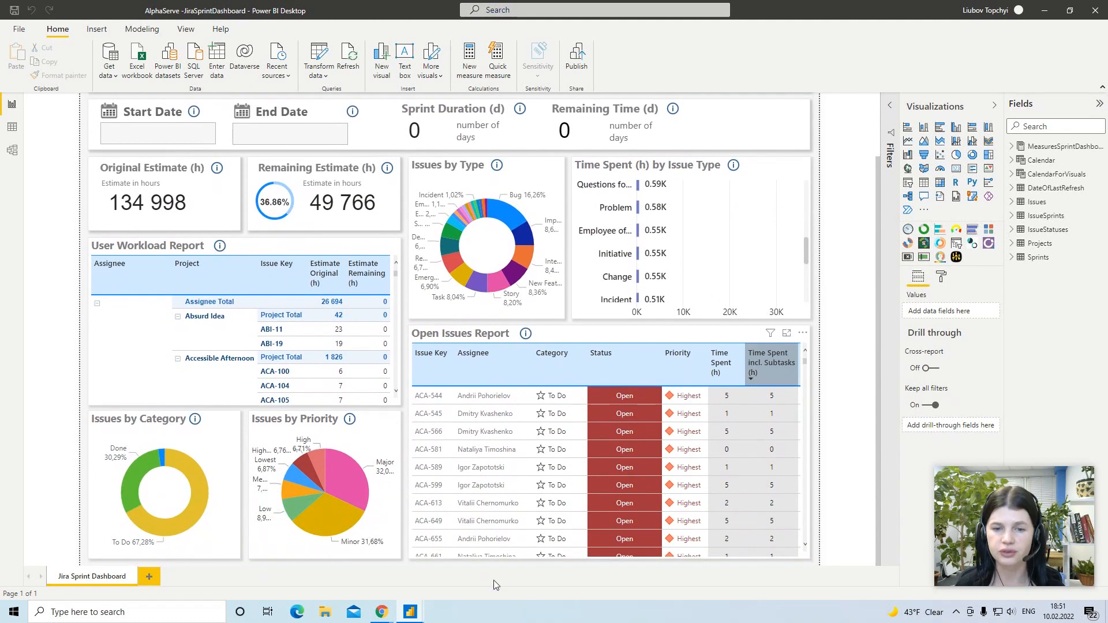
mouse_move(409, 611)
left_click(595, 563)
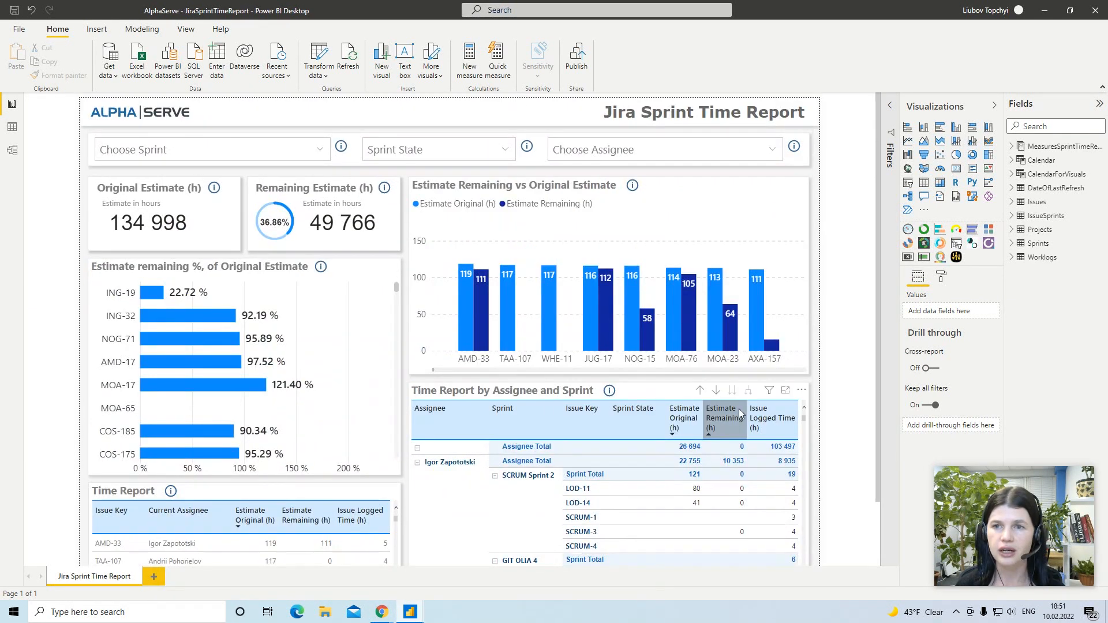